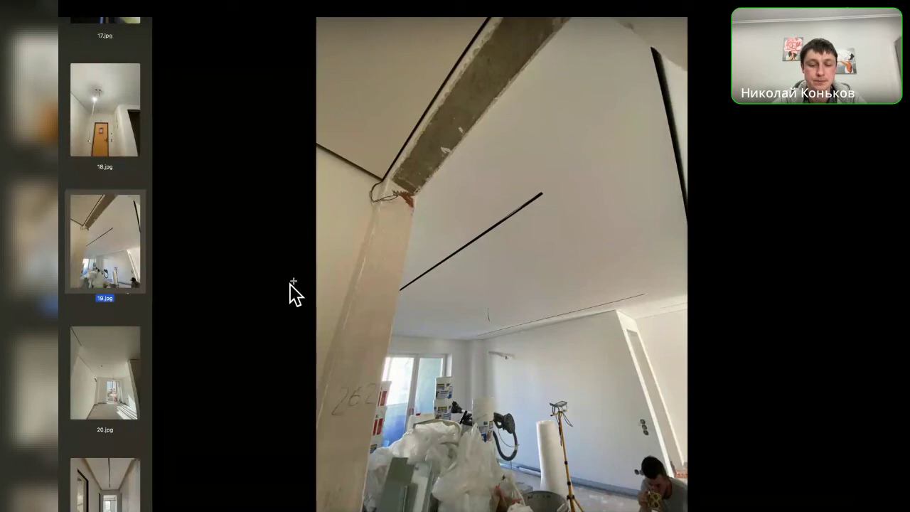
Step: Switch from the ceiling photo preview to the Telegram video call window
key("ctrl+Up")
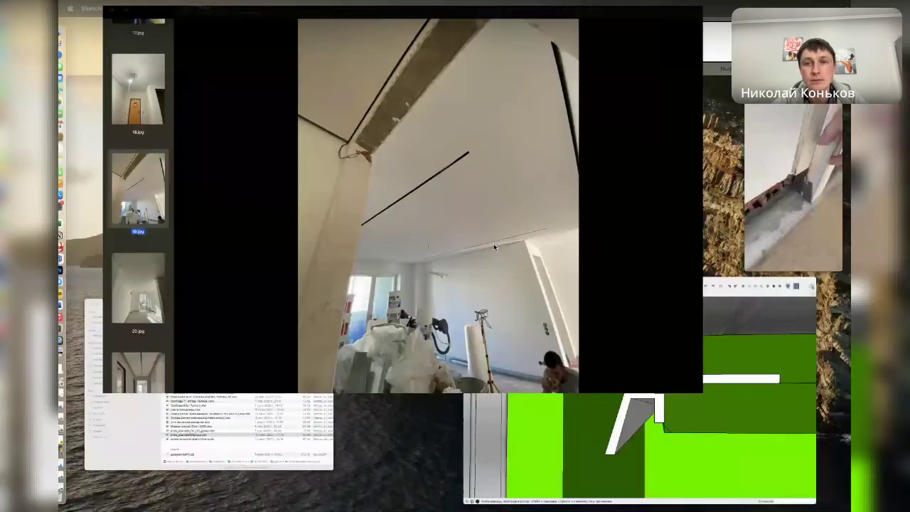
left_click(649, 43)
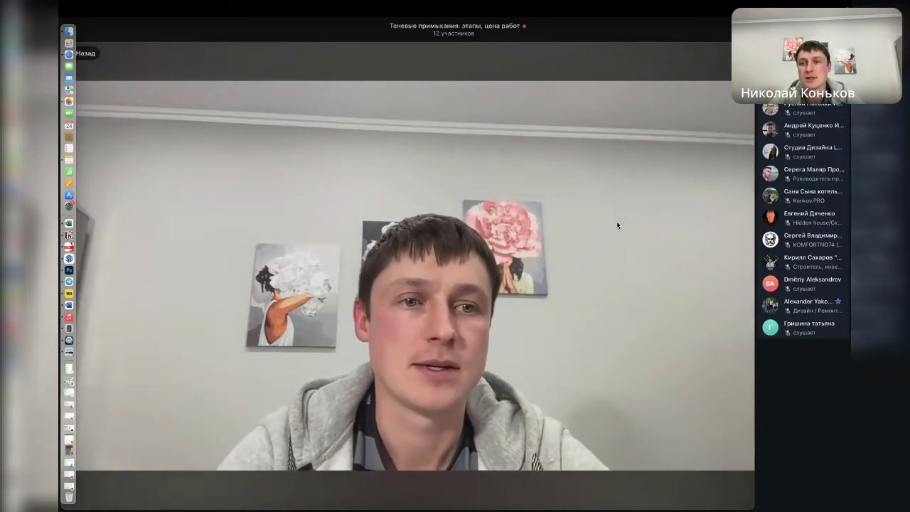
mouse_move(598, 219)
Step: Switch to Excel, bring up the плинтус workbook and reposition its window to show the skirting estimates
key("ctrl+Up")
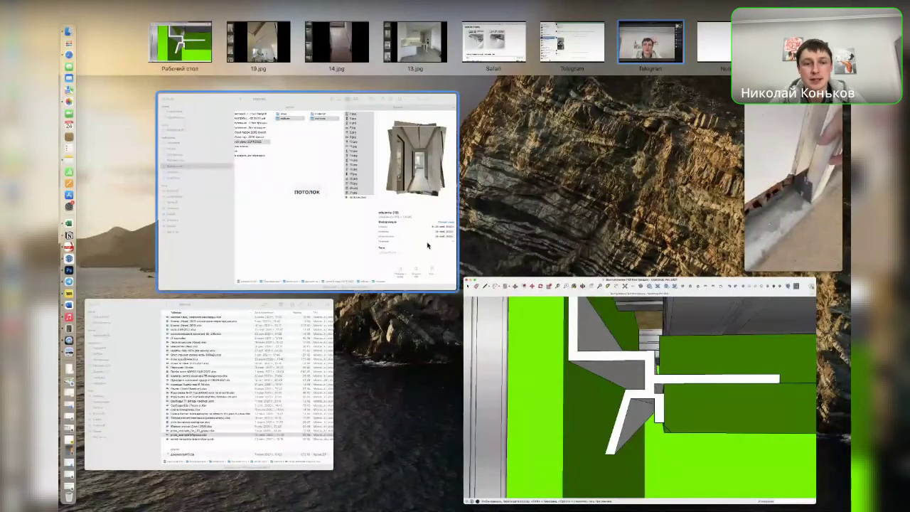
left_click(70, 488)
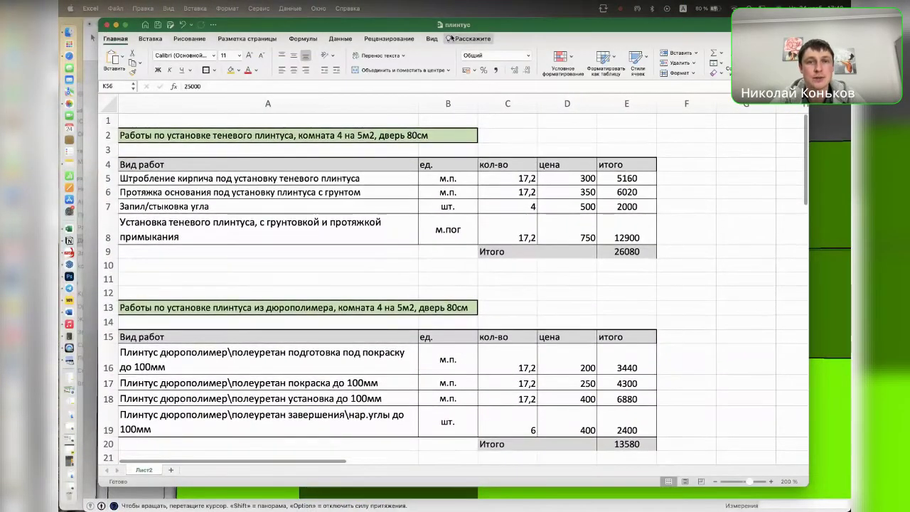
mouse_move(433, 27)
left_mouse_down()
mouse_move(518, 29)
mouse_move(486, 27)
left_mouse_up()
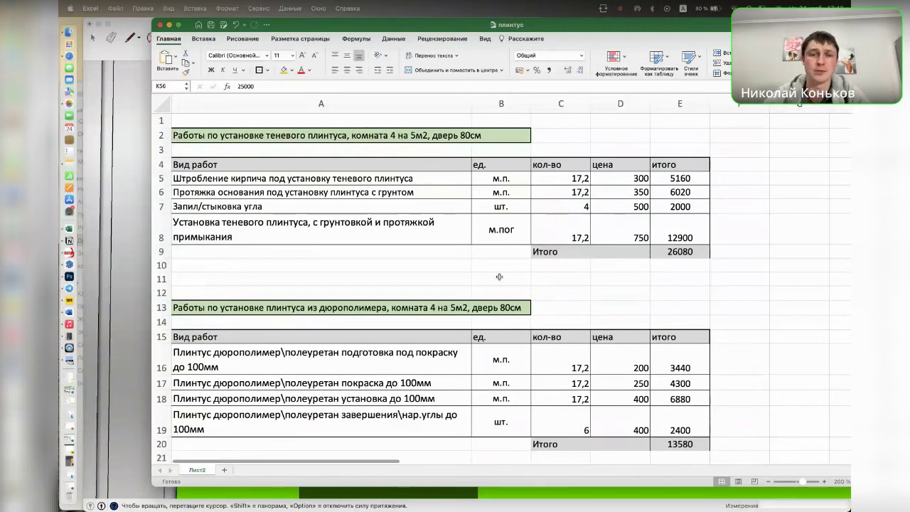
scroll(501, 268, "down", 1)
scroll(501, 268, "up", 1)
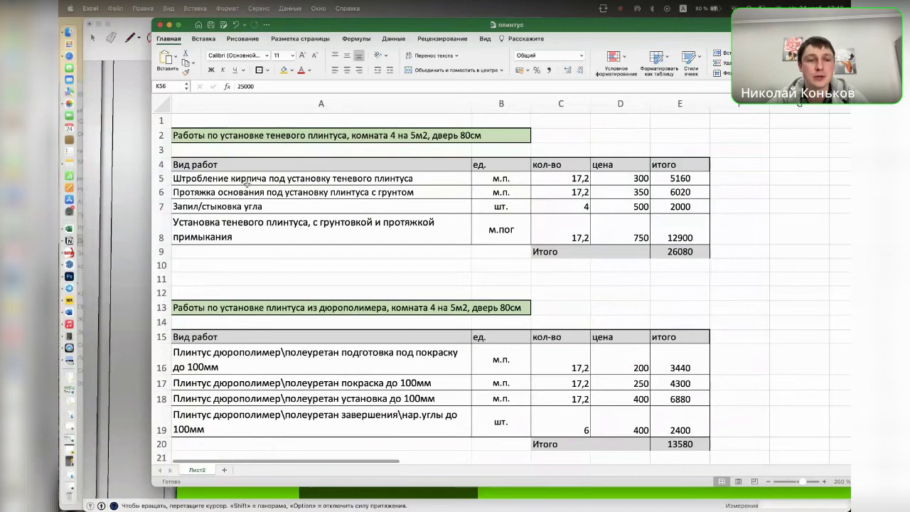
Step: Review the brick chasing and base skimming rows of the shadow skirting estimate, including the quantity, price and total of the chasing
left_click(260, 179)
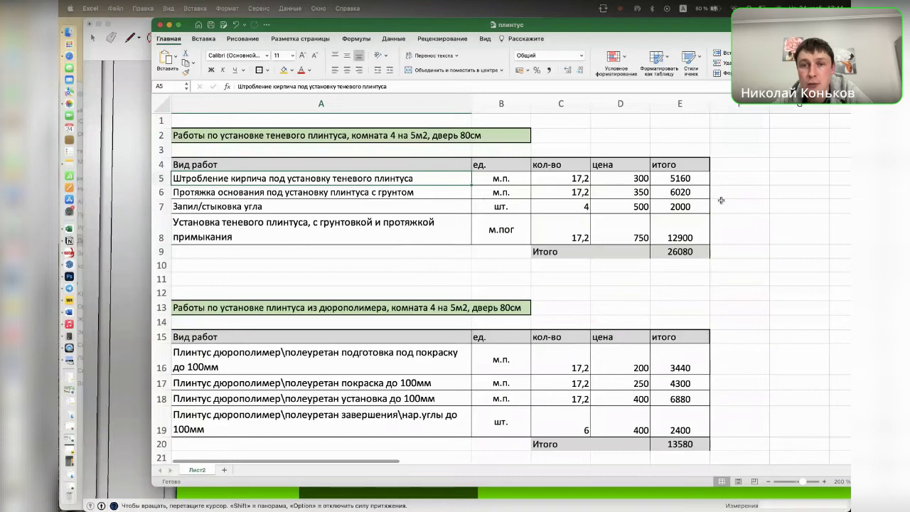
left_click(561, 179)
left_click(623, 181)
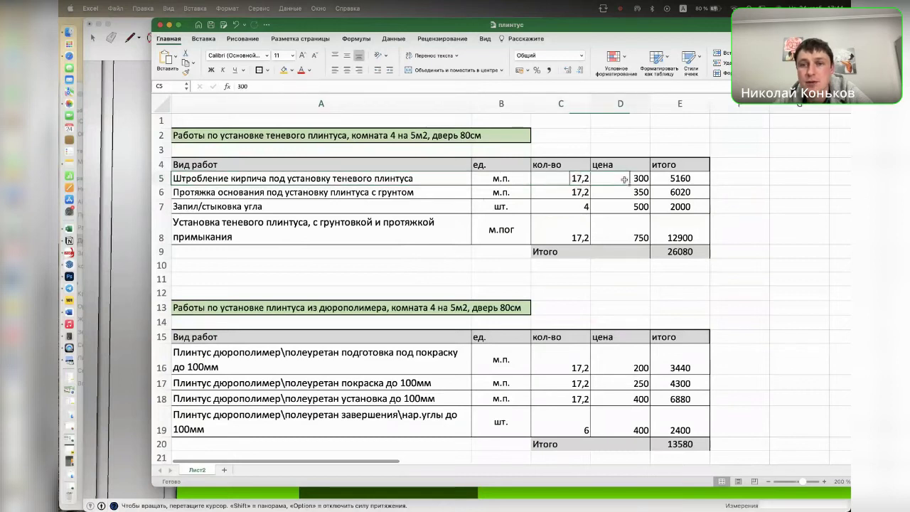
left_click(680, 180)
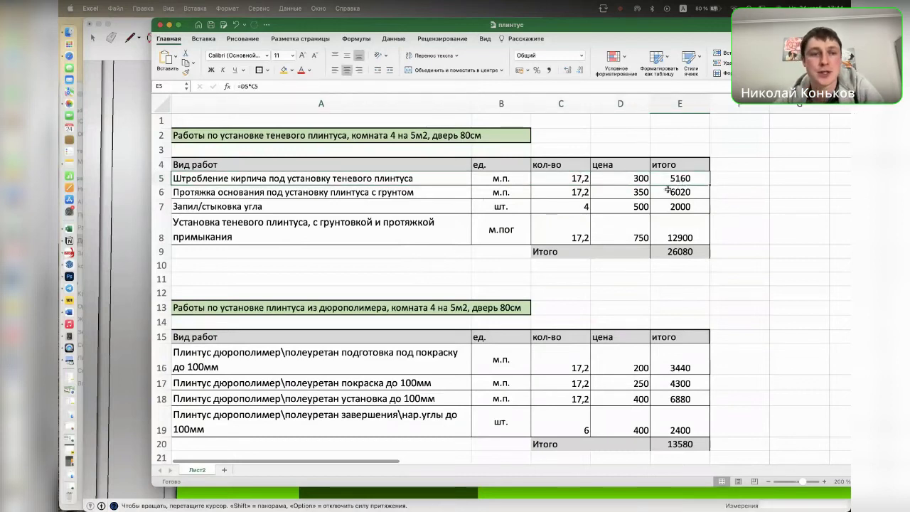
left_click(402, 192)
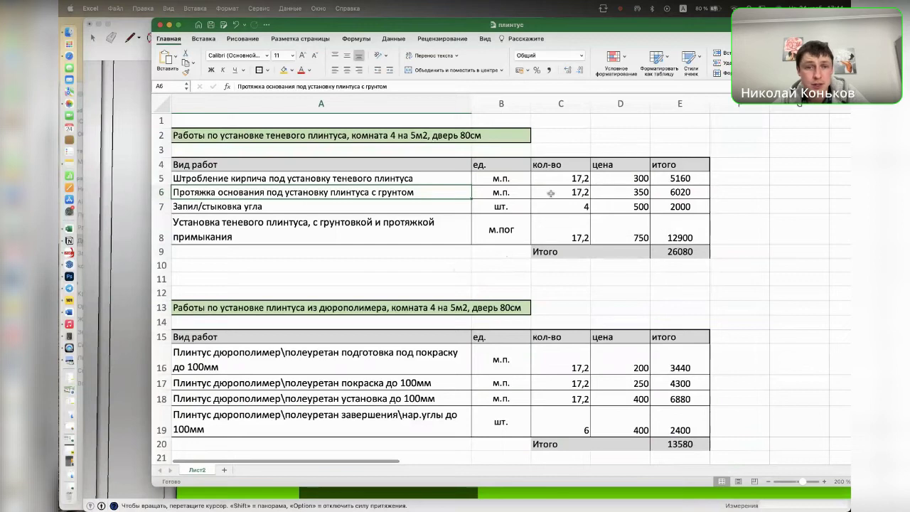
left_click(678, 189)
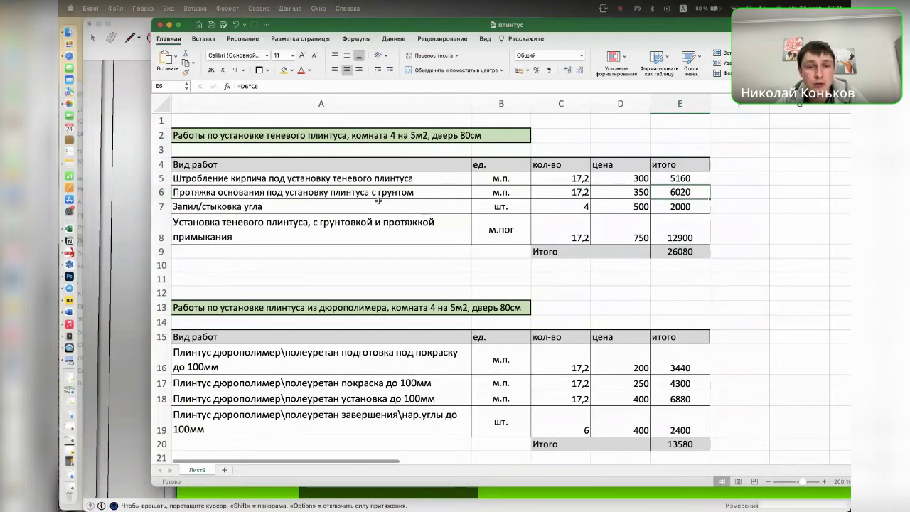
Step: Review the corner cutting and shadow skirting installation rows, including the installation price per running metre
left_click_drag(360, 205, 683, 227)
left_click(376, 226)
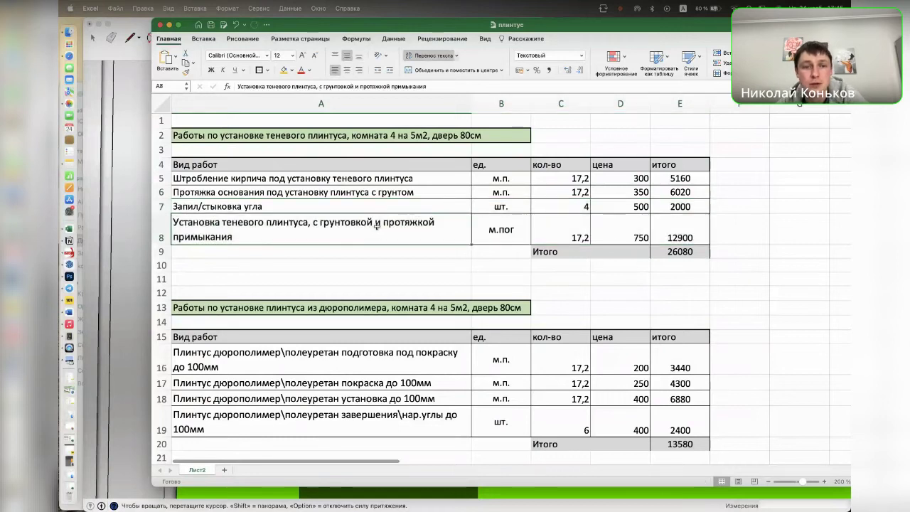
left_click(363, 206)
left_click(416, 234)
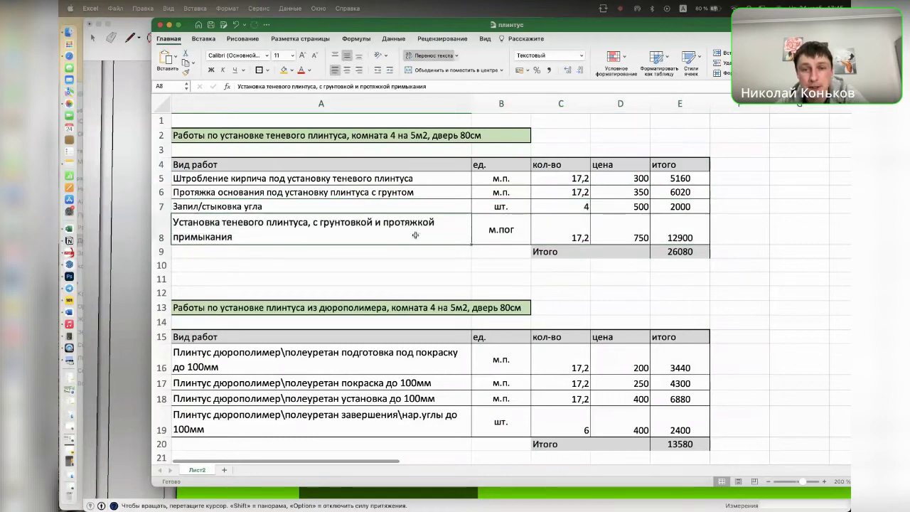
left_click(610, 230)
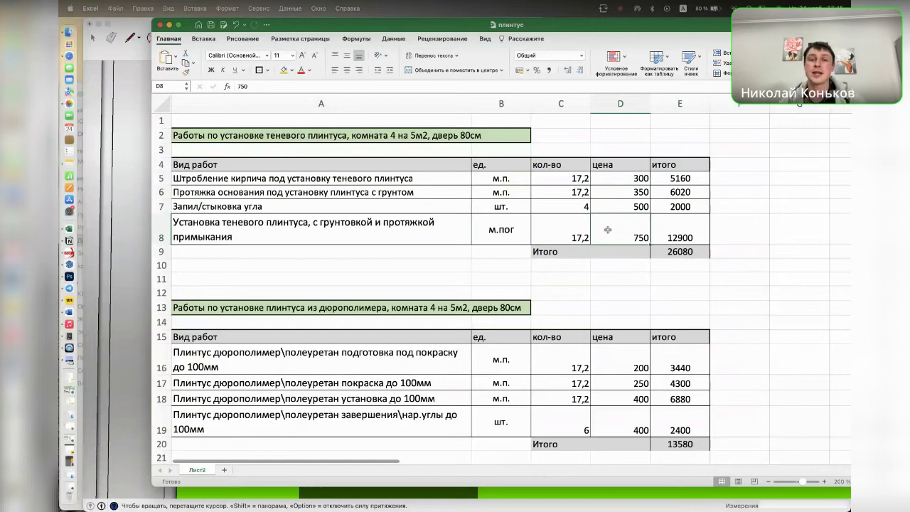
Step: Switch to the open photo previews and show 8.jpg, the close-up of the skirting profile's outer corner
key("ctrl+Up")
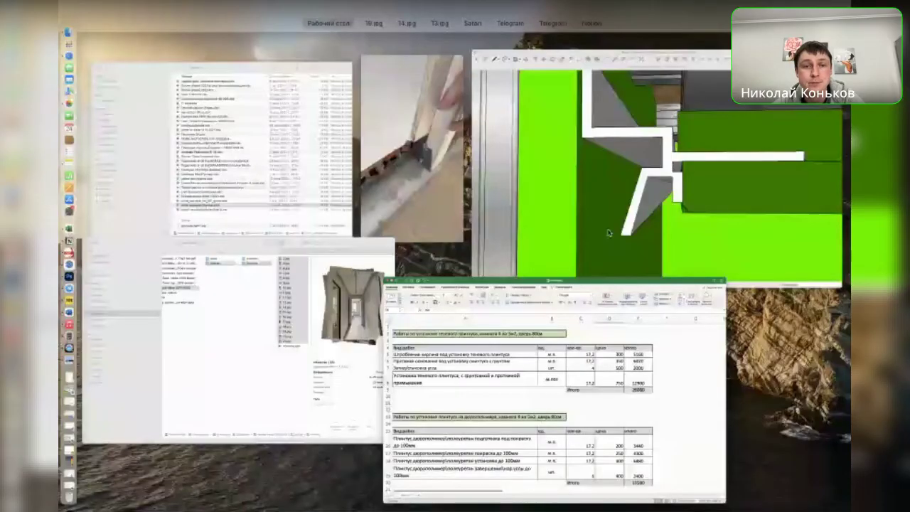
mouse_move(545, 57)
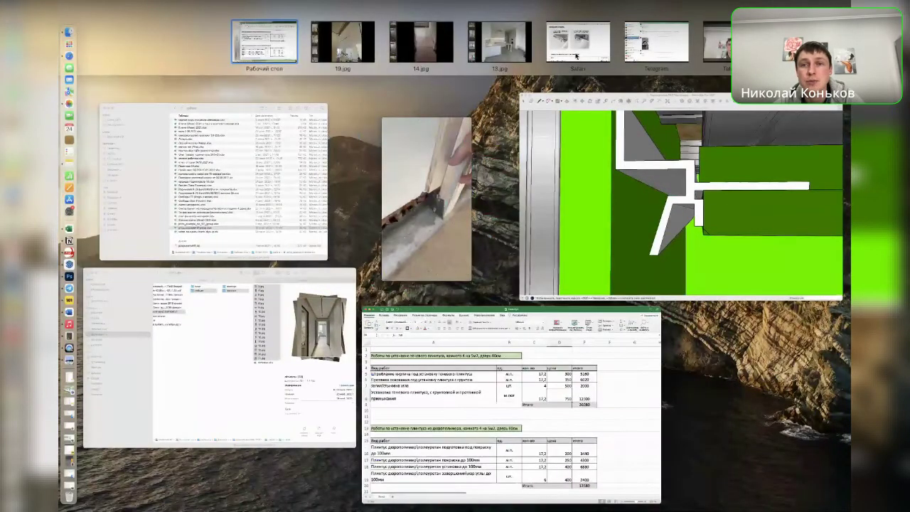
left_click(432, 51)
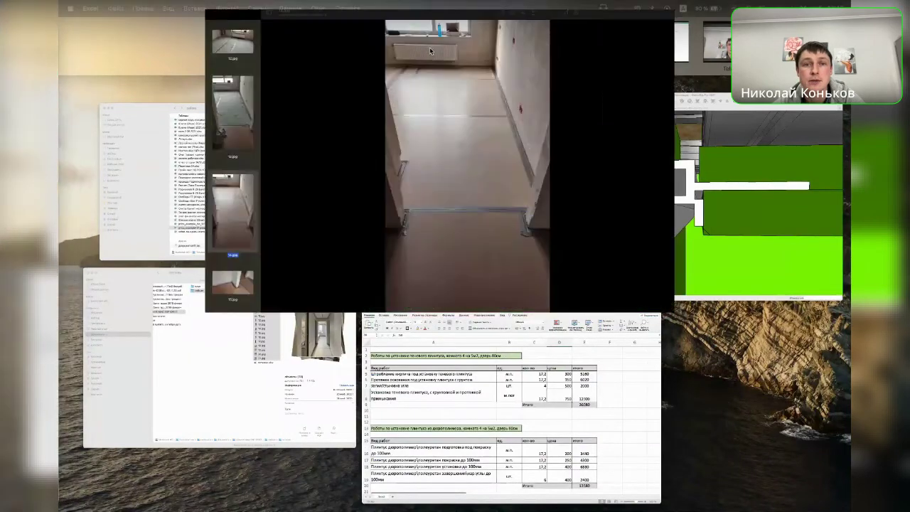
key("ctrl+Up")
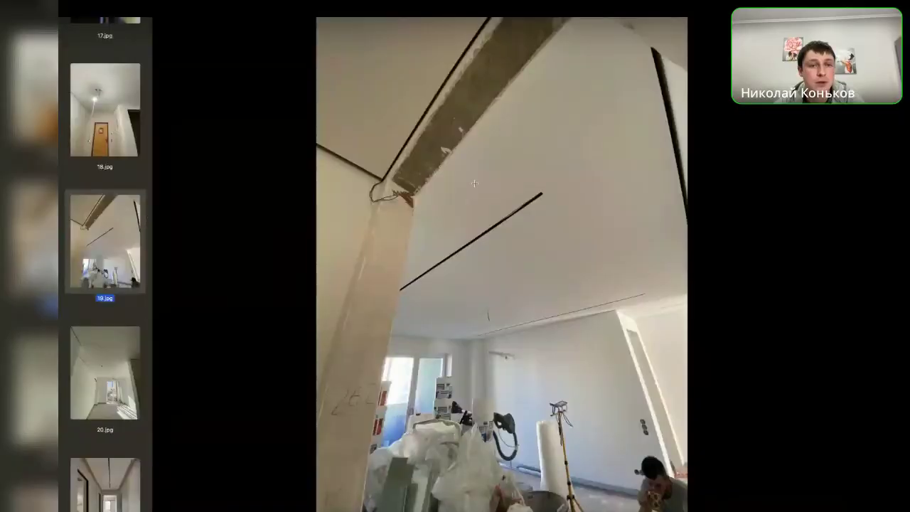
key("ctrl+Up")
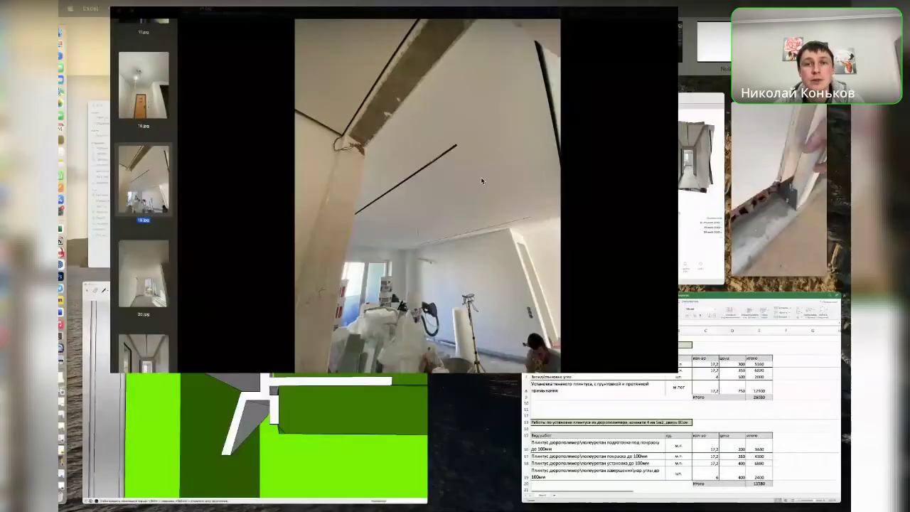
left_click(430, 43)
scroll(91, 257, "up", 10)
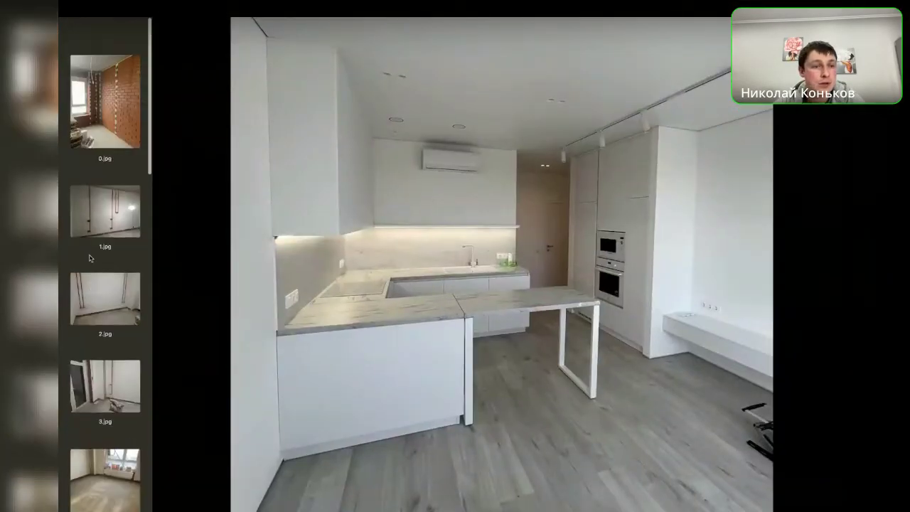
scroll(91, 257, "down", 10)
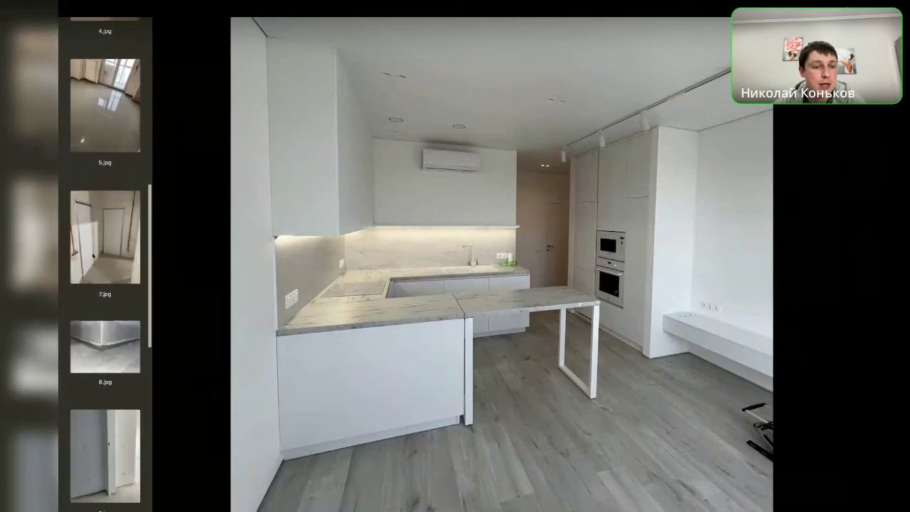
left_click(104, 301)
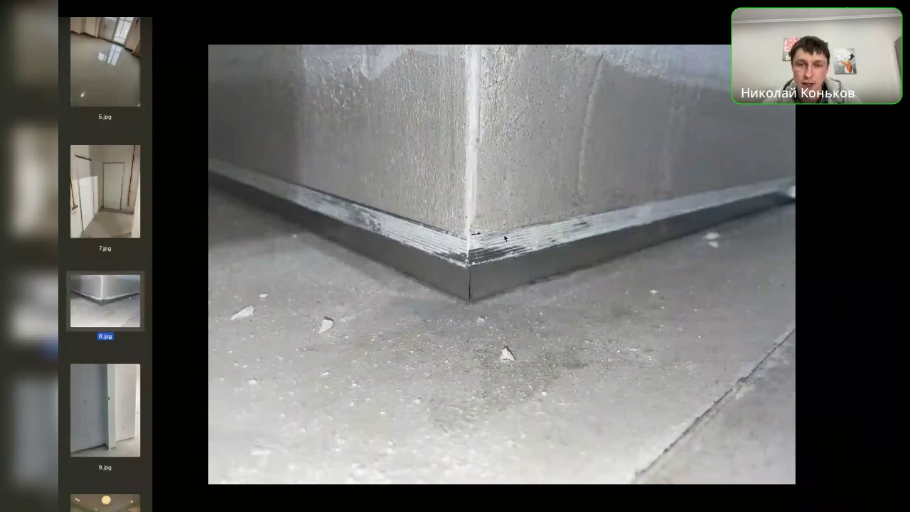
Step: Return to the плинтус workbook in Excel and select the grand total of the shadow skirting estimate
key("ctrl+Up")
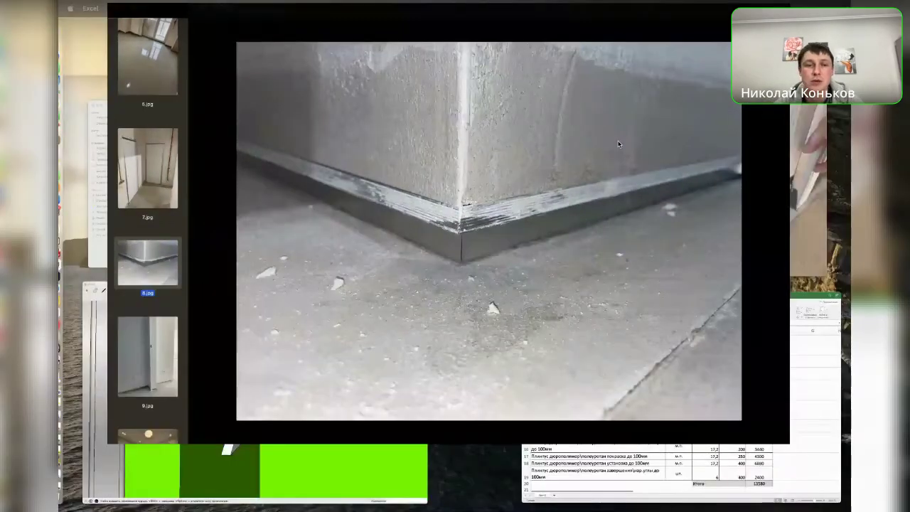
left_click(577, 403)
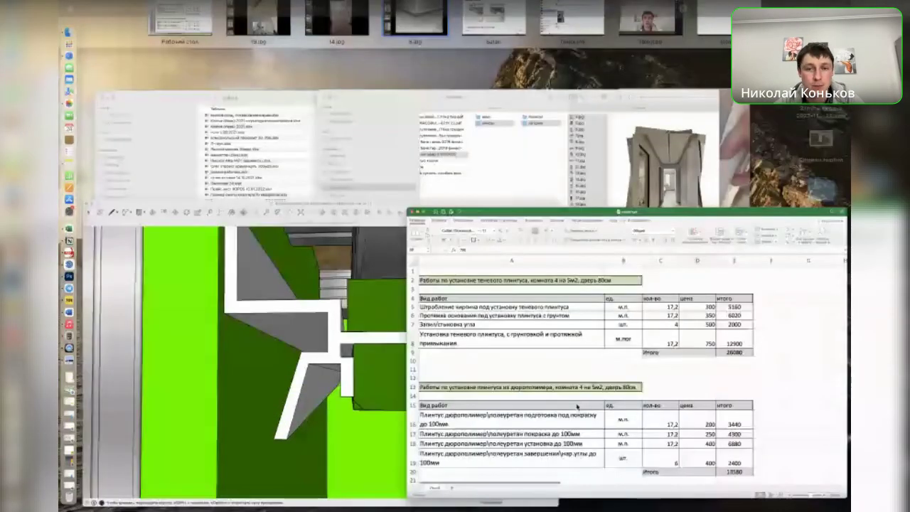
left_click(578, 405)
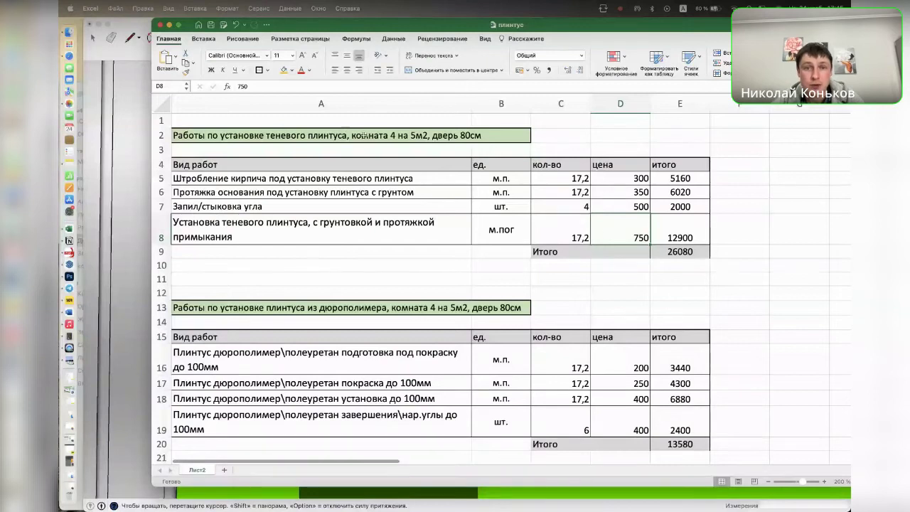
left_click(681, 252)
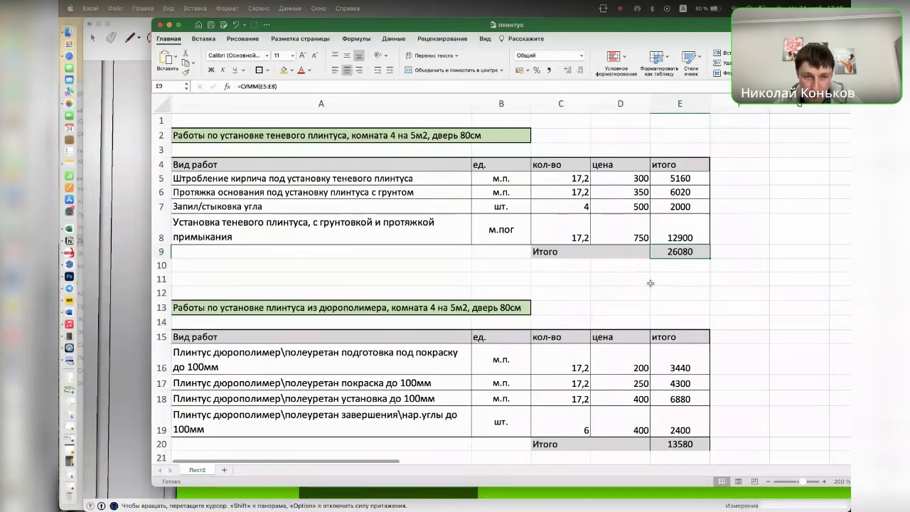
Step: Review the duropolymer skirting estimate, including the outer corner finishing row, its quantity and the estimate's grand total
scroll(654, 282, "down", 1)
scroll(658, 282, "down", 1)
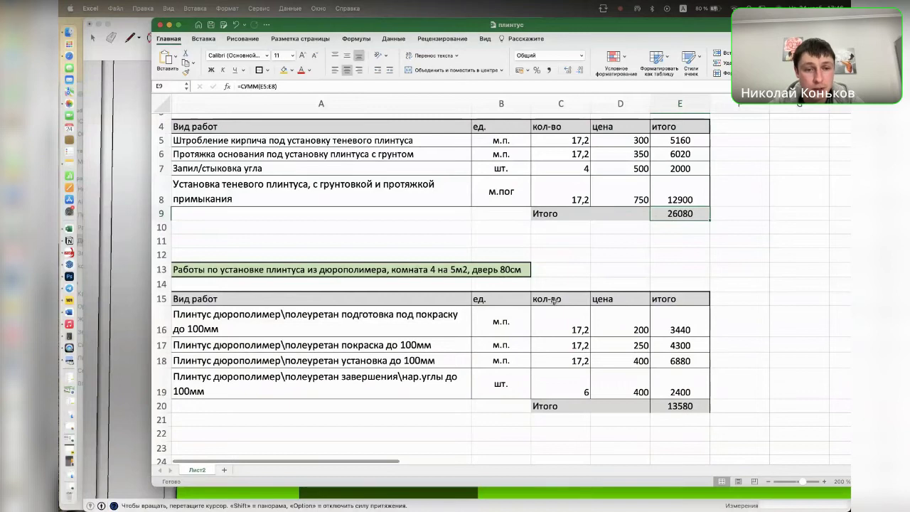
left_click(426, 320)
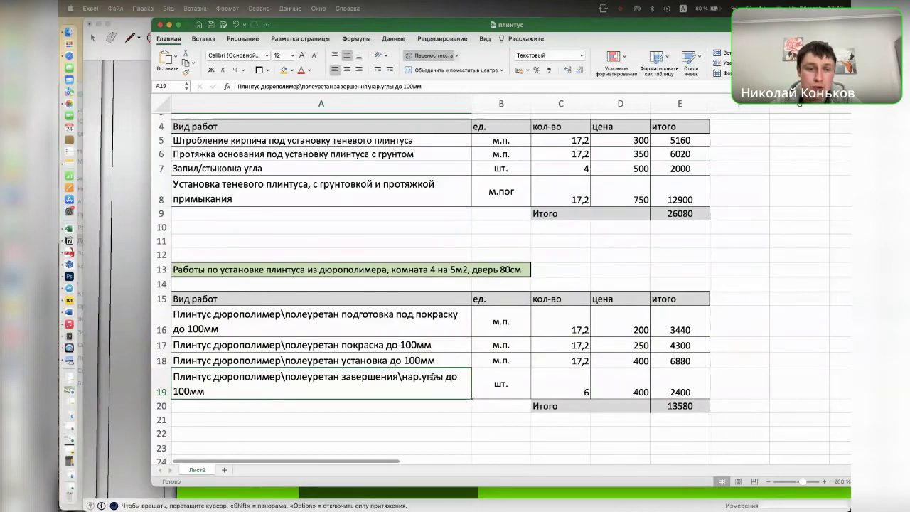
left_click(563, 388)
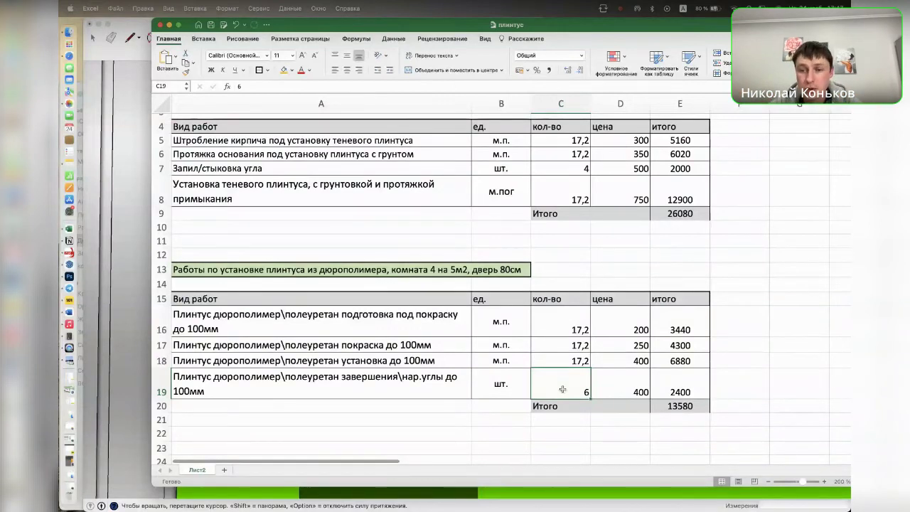
left_click(679, 405)
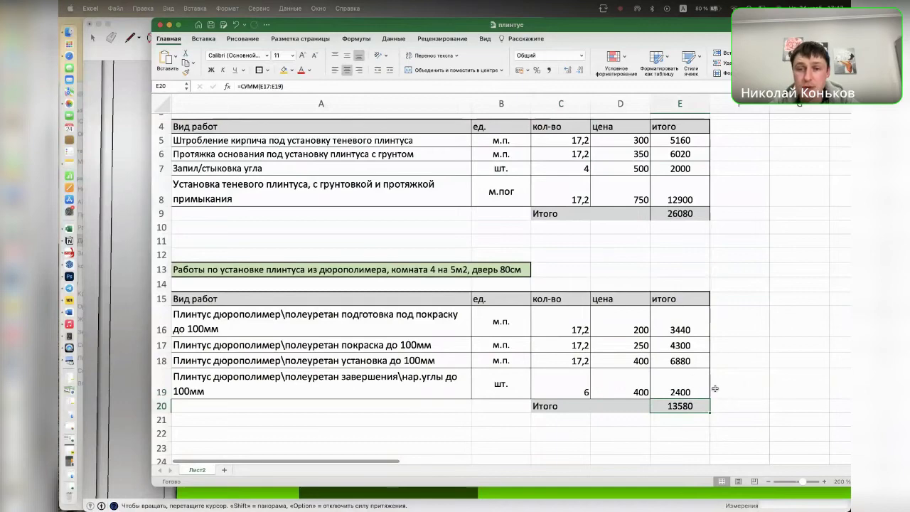
Step: Examine the additional works table for shadow skirting, including the quantity and total for treating the embedded profile
scroll(697, 372, "right", 5)
scroll(697, 369, "right", 10)
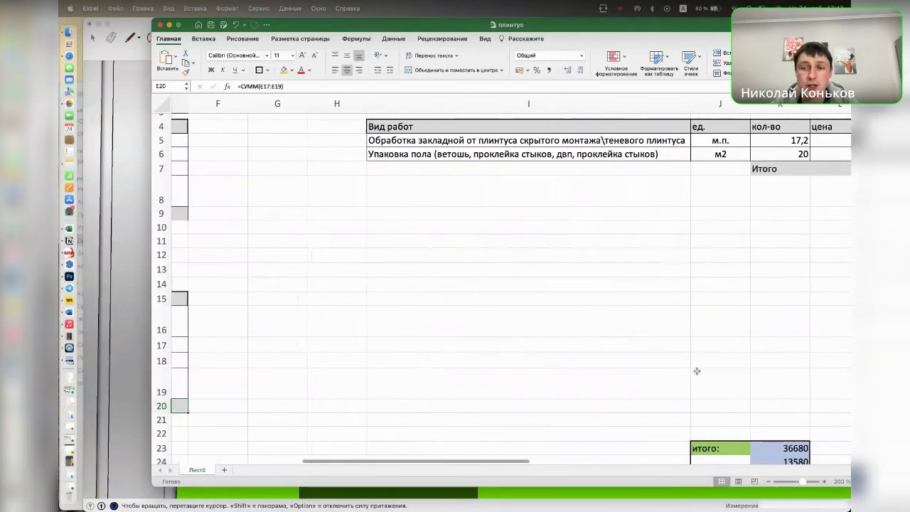
scroll(697, 370, "right", 3)
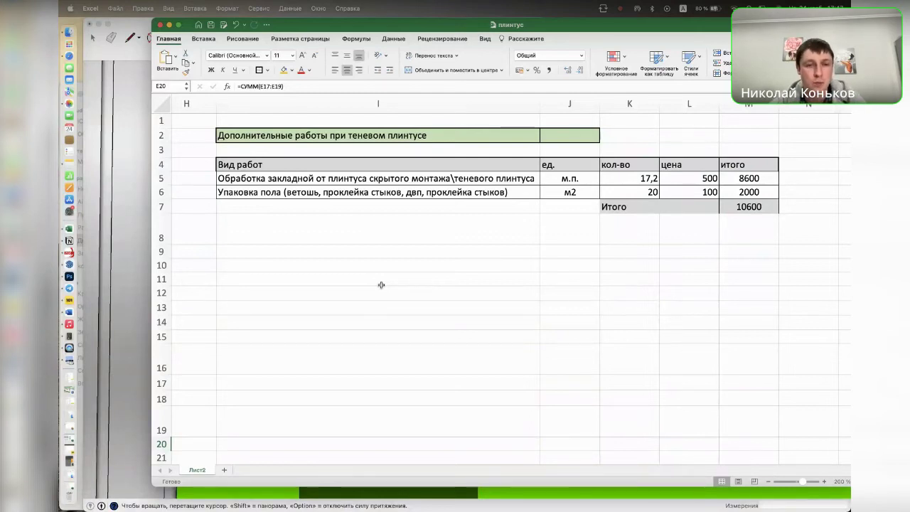
left_click(431, 182)
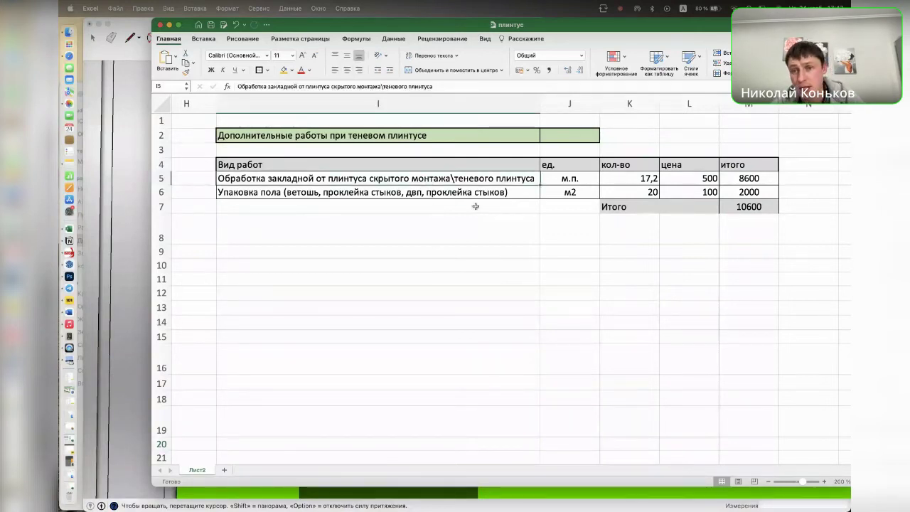
left_click(753, 181)
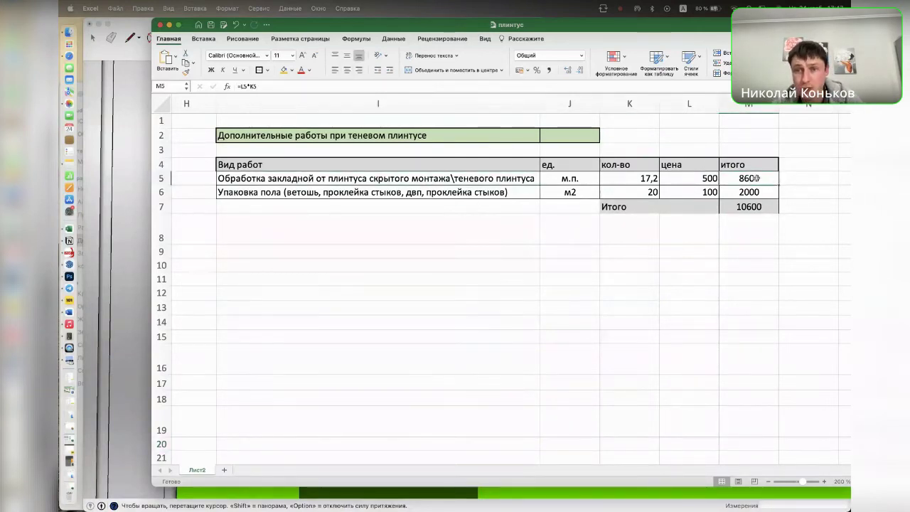
left_click(641, 179)
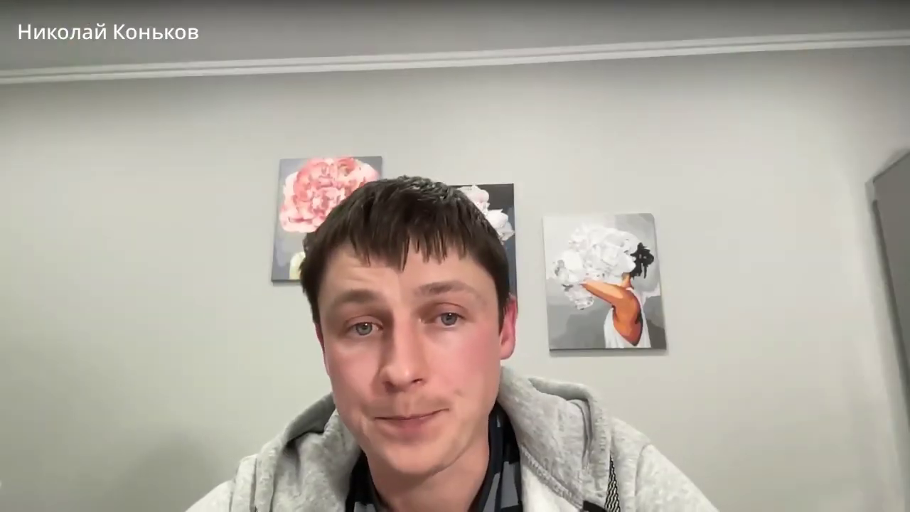
Step: Select the floor packing row, followed by the empty cell I10 below the shadow skirting additional works table
left_click(427, 192)
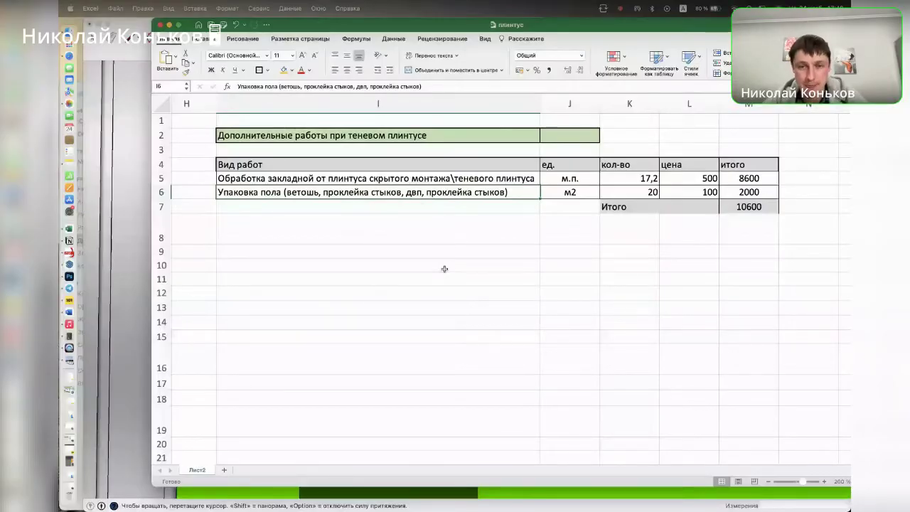
left_click(446, 266)
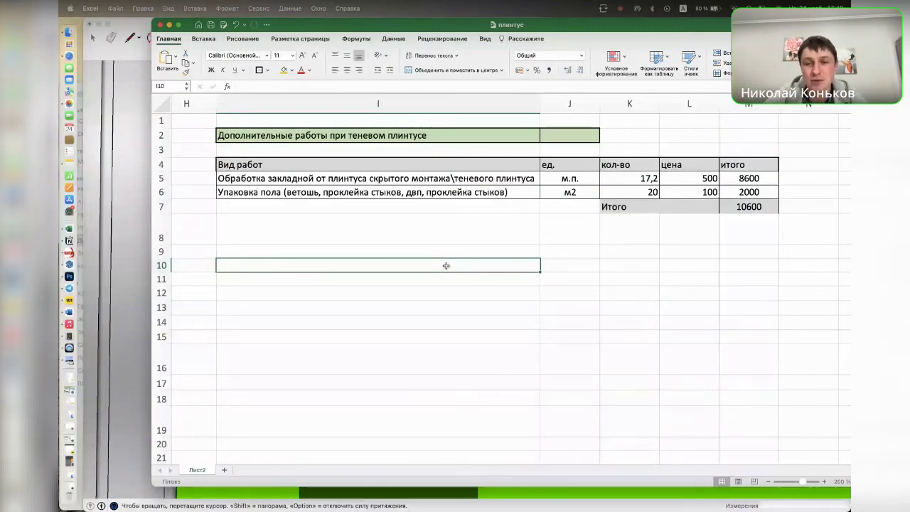
type("vfnthbfk")
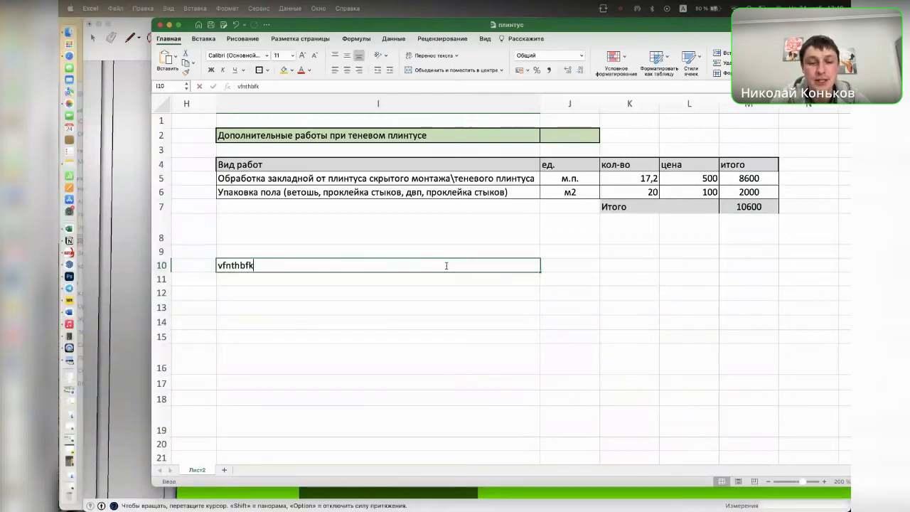
key("BackSpace")
key("BackSpace")
key("BackSpace")
key("BackSpace")
key("BackSpace")
key("BackSpace")
key("BackSpace")
key("BackSpace")
Step: Enter the note "материал +10 тысяч рублей" in cell I10 using the Russian keyboard layout
key("ctrl+space")
type("матер")
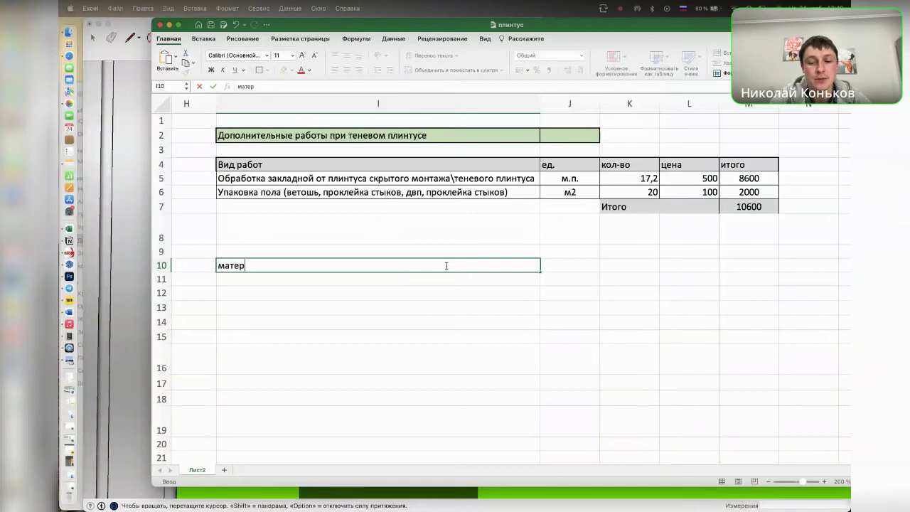
type("иал +10 ты")
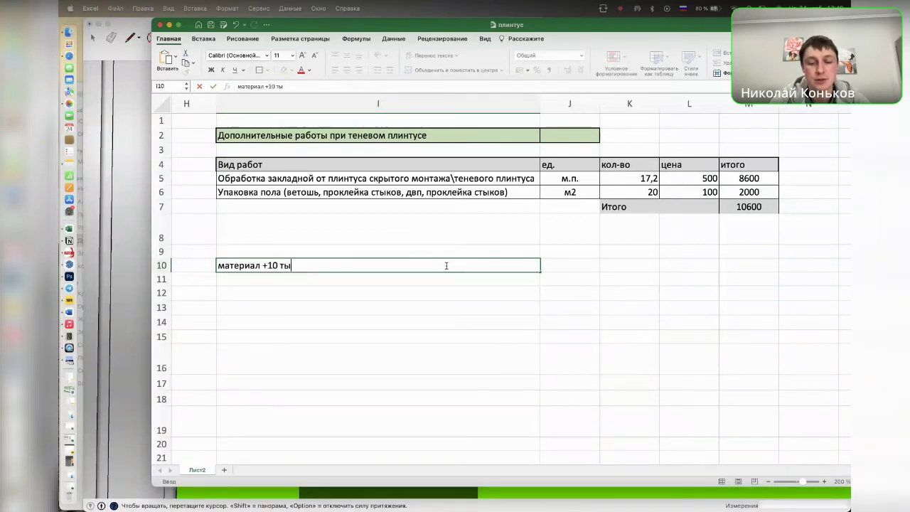
type("сяч рублей")
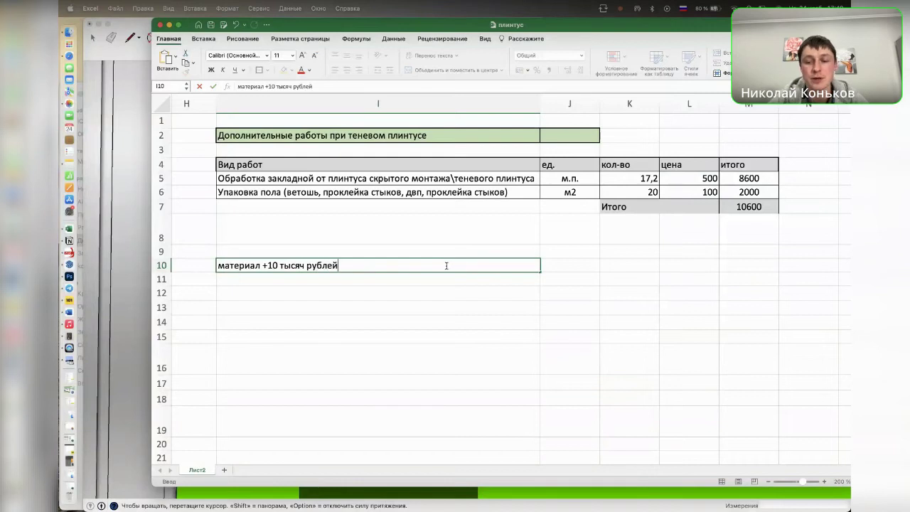
key("Return")
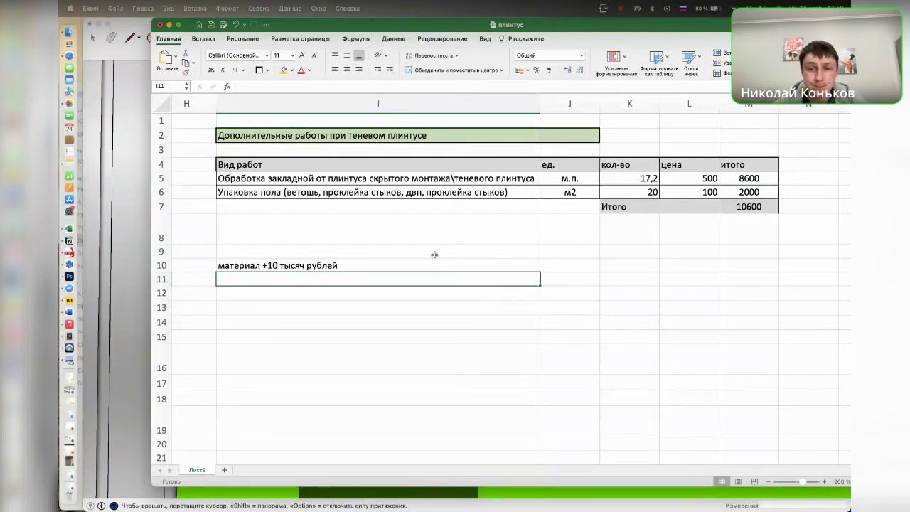
Step: Review the shadow and duropolymer skirting totals in the cost comparison summary below the additional works table
scroll(439, 262, "down", 5)
scroll(444, 269, "right", 2)
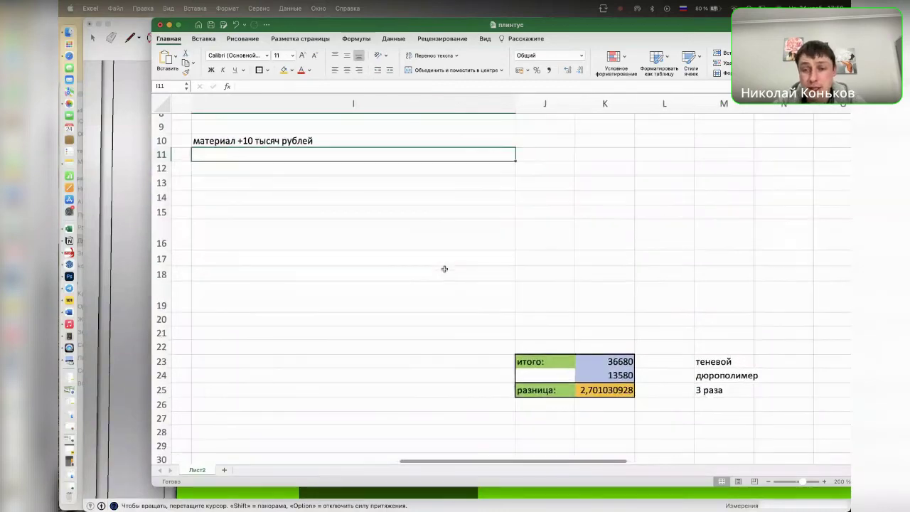
scroll(445, 269, "down", 2)
scroll(444, 269, "right", 2)
left_click(566, 341)
scroll(431, 282, "down", 2)
scroll(430, 282, "right", 2)
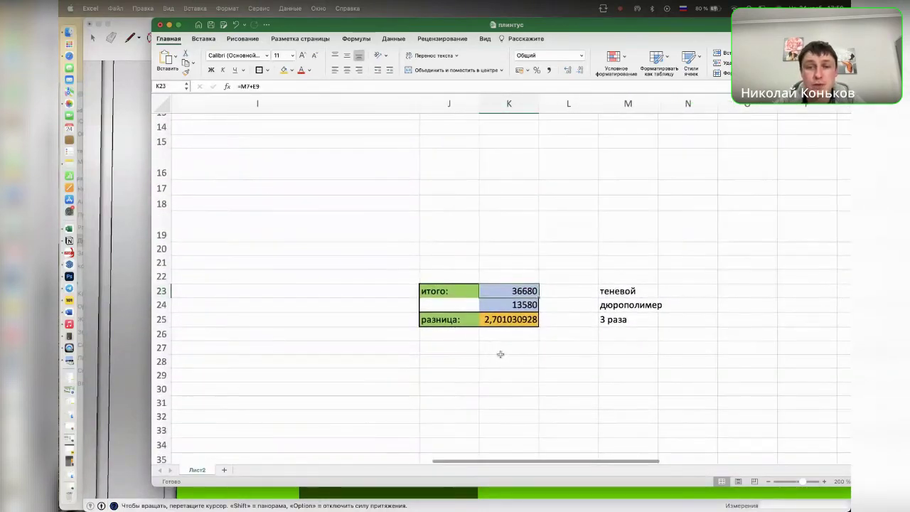
left_click(519, 306)
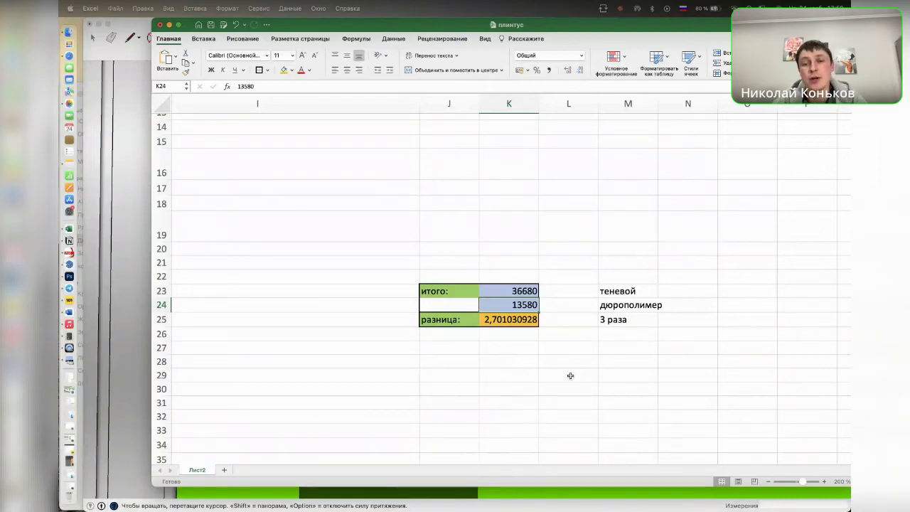
Step: Switch to the open photo previews and show 20.jpg, the room with the shadow gap along the ceiling
key("ctrl+Up")
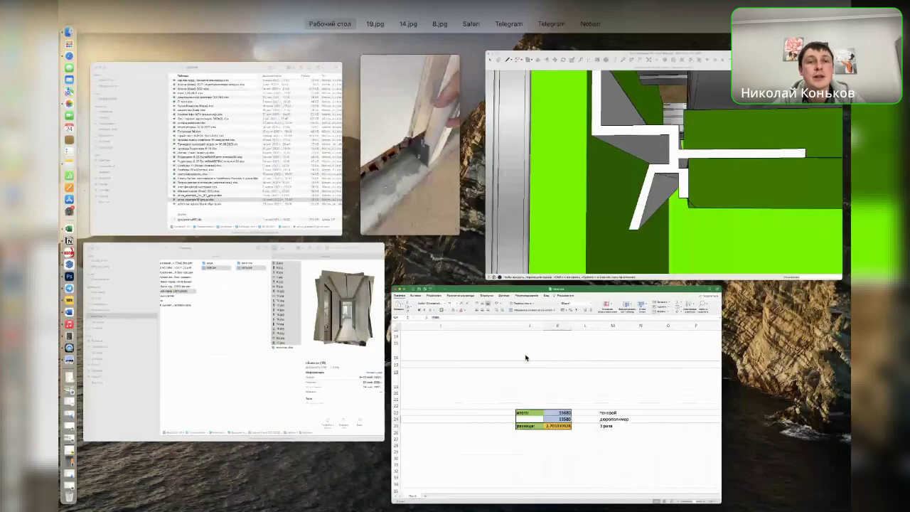
mouse_move(444, 37)
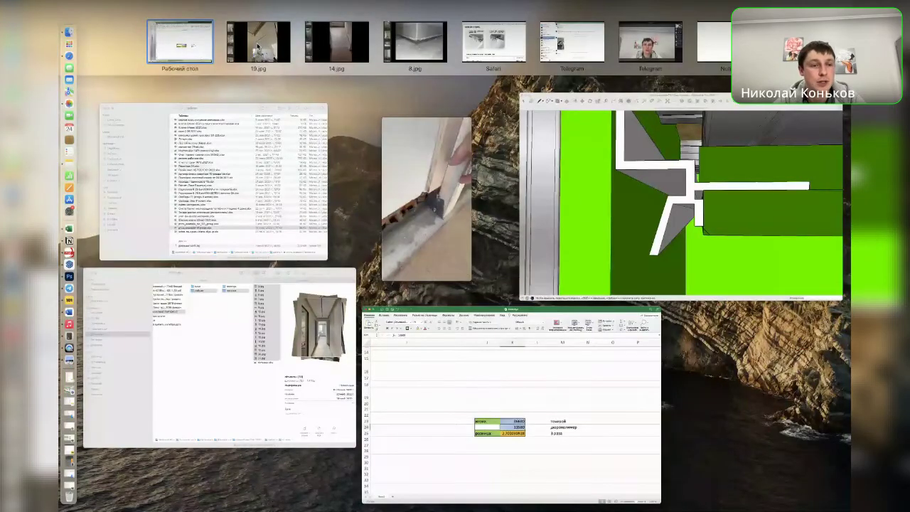
left_click(258, 47)
scroll(106, 284, "down", 2)
left_click(116, 337)
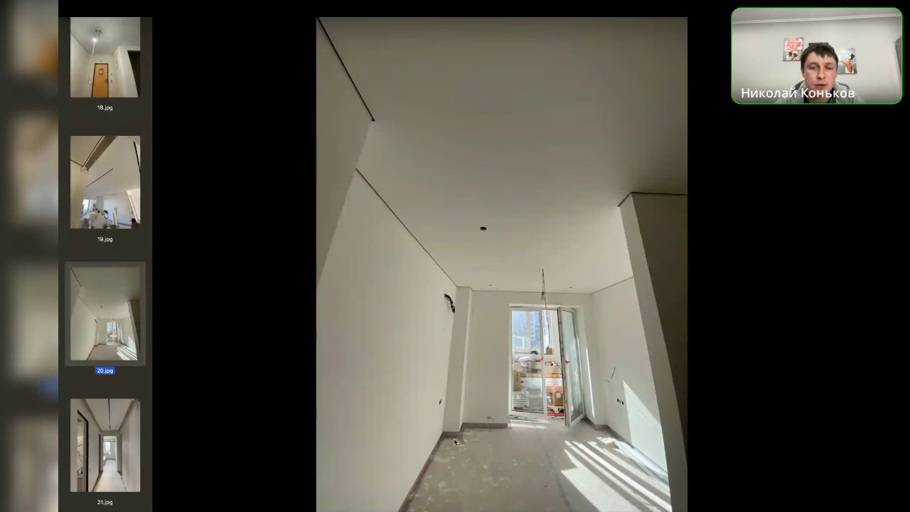
Step: Return to the плинтус workbook in Excel and review the skirting cost ratio and the note beside it
key("ctrl+Up")
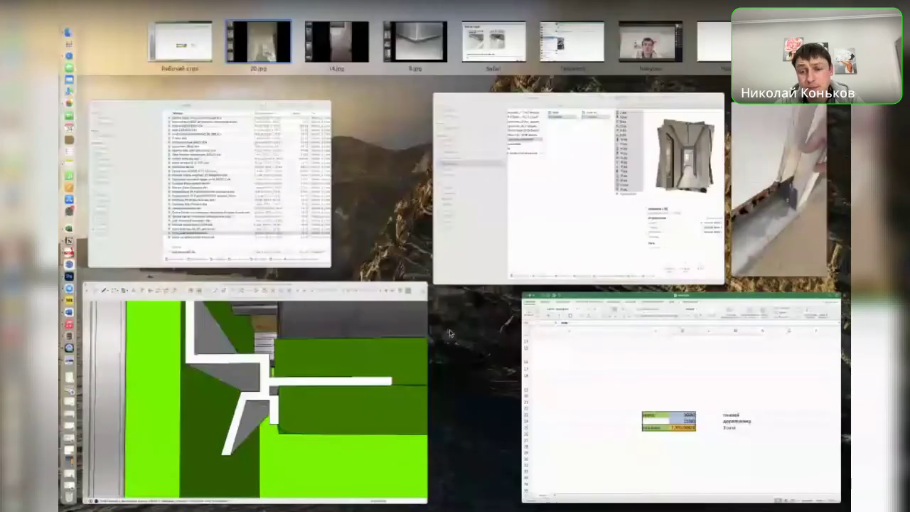
left_click(609, 400)
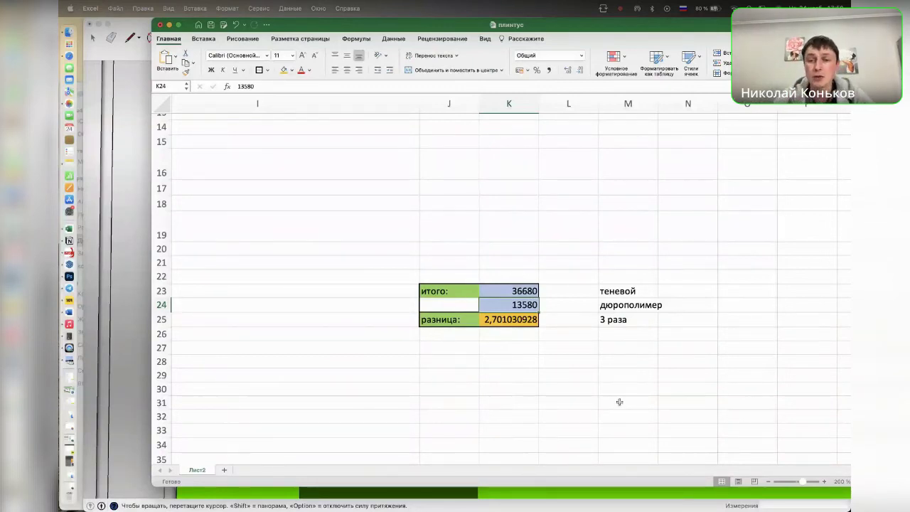
left_click(616, 321)
left_click(513, 320)
left_click(616, 319)
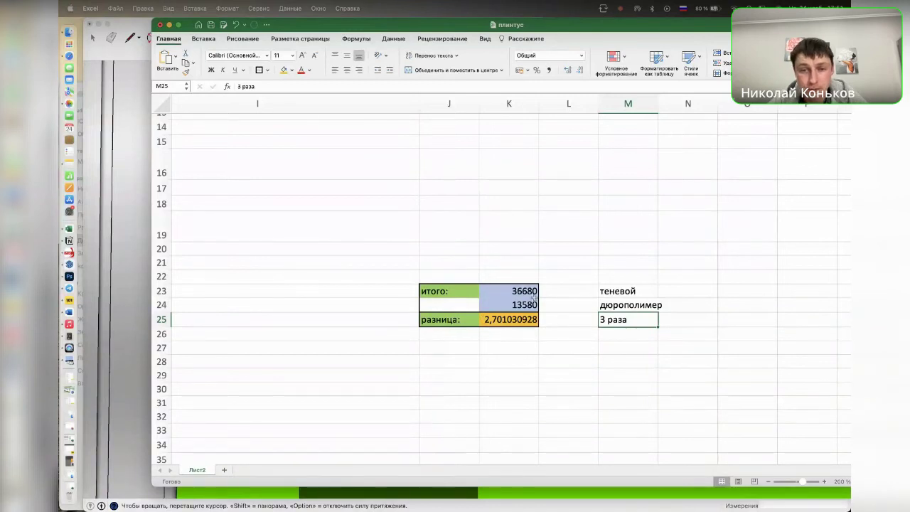
Step: Examine the estimates for the one-level plasterboard ceiling and the shadow-profile plasterboard ceiling in the 4 by 5 room
scroll(534, 295, "down", 1)
scroll(534, 295, "left", 8)
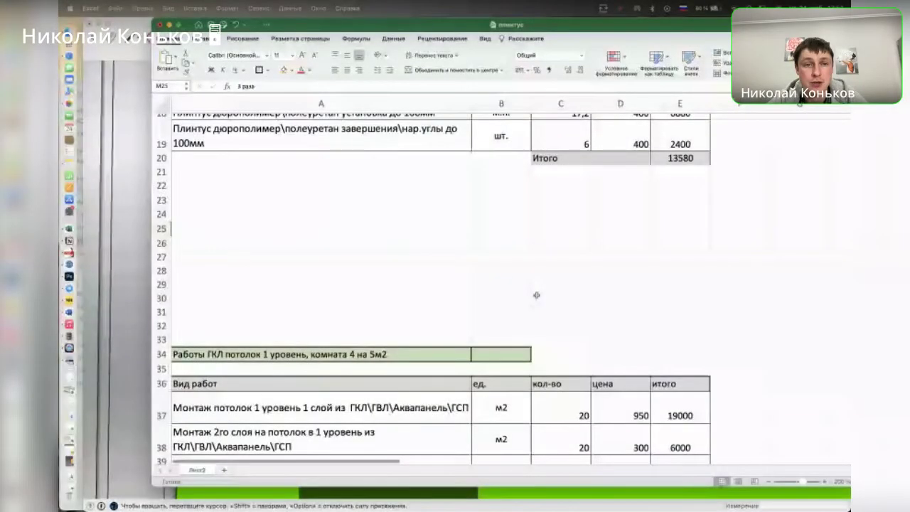
scroll(536, 295, "down", 5)
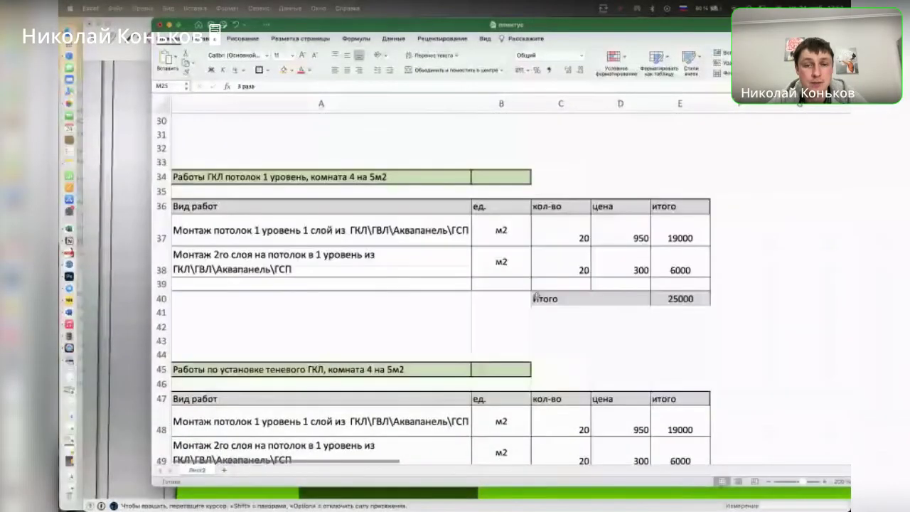
scroll(537, 297, "down", 2)
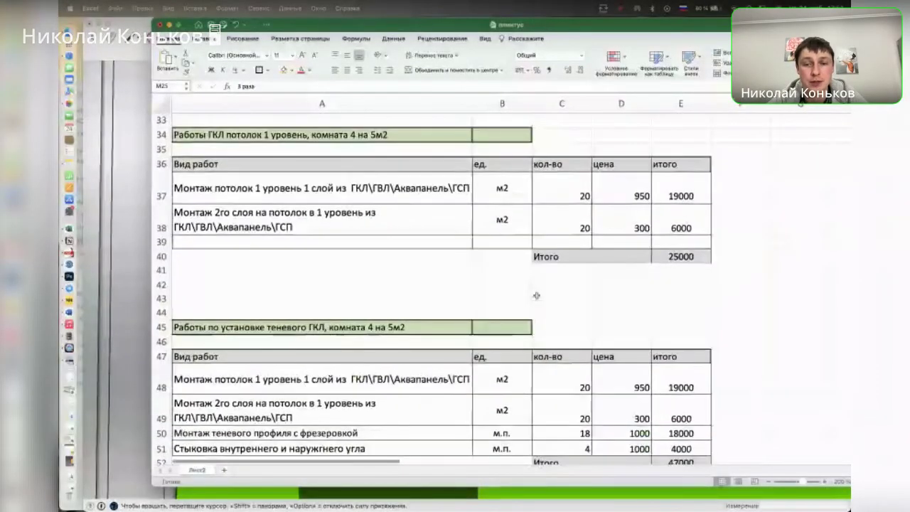
scroll(536, 295, "down", 1)
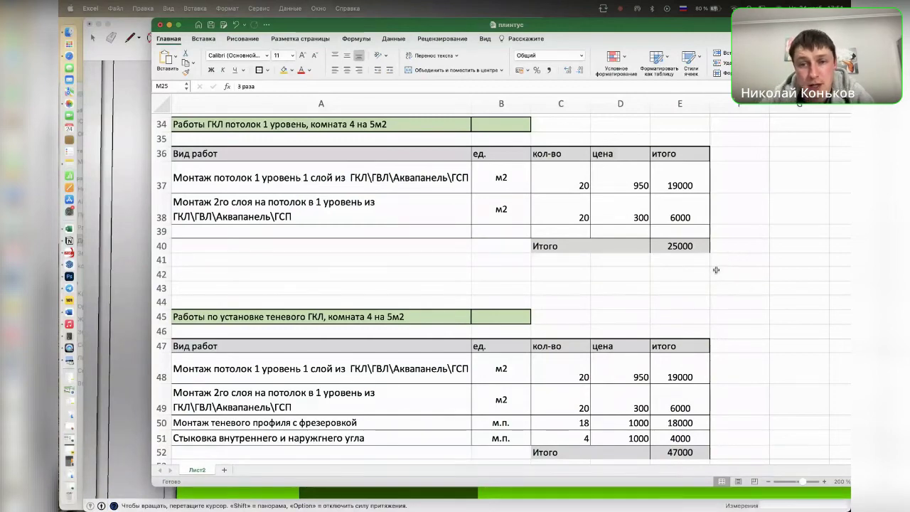
scroll(716, 270, "down", 2)
scroll(675, 291, "up", 2)
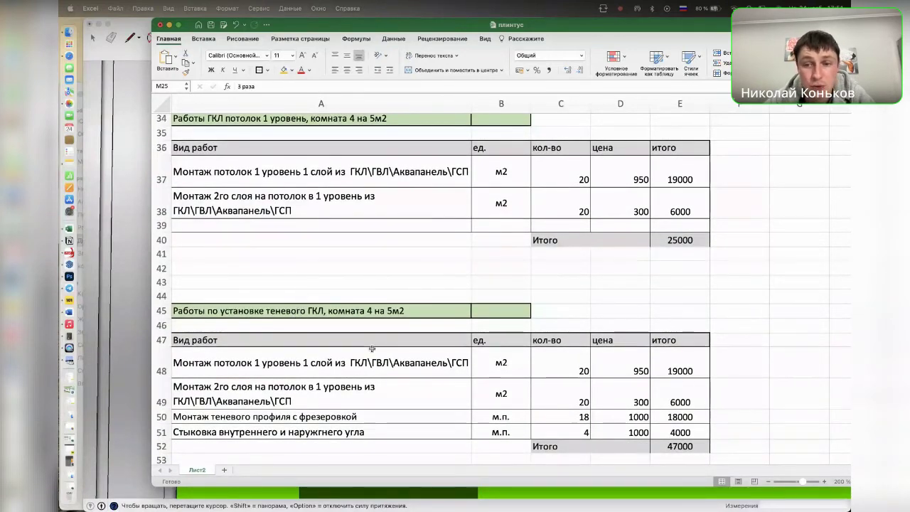
Step: Compare the two ceiling estimates by checking the shadow ceiling's work rows, corner jointing row and both grand totals
left_click_drag(668, 364, 358, 388)
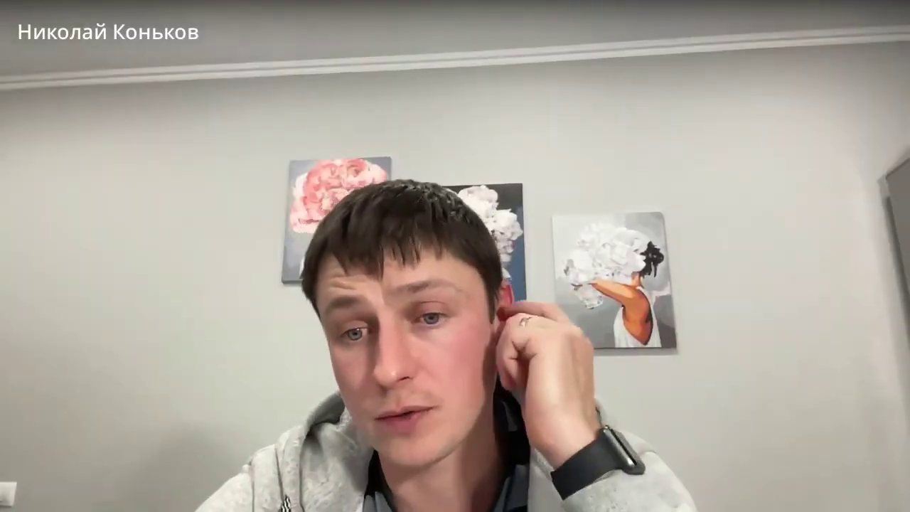
left_click(412, 432)
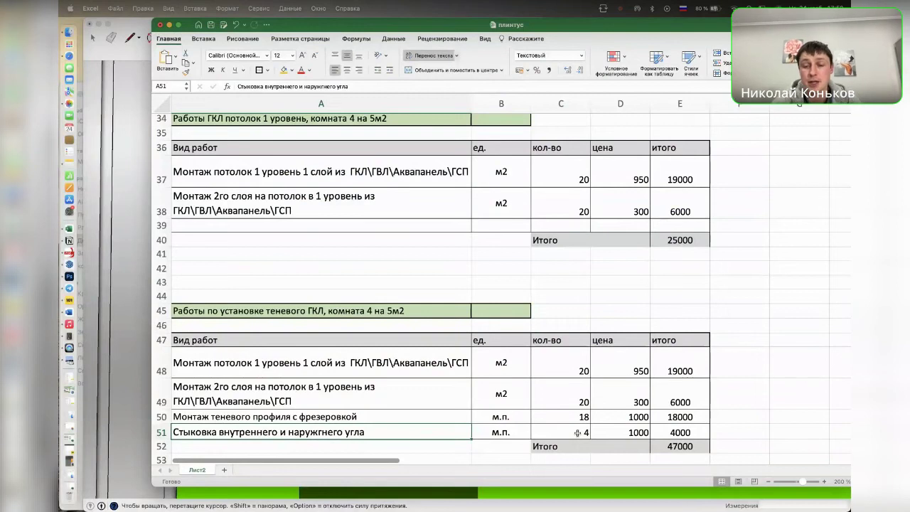
left_click(679, 445)
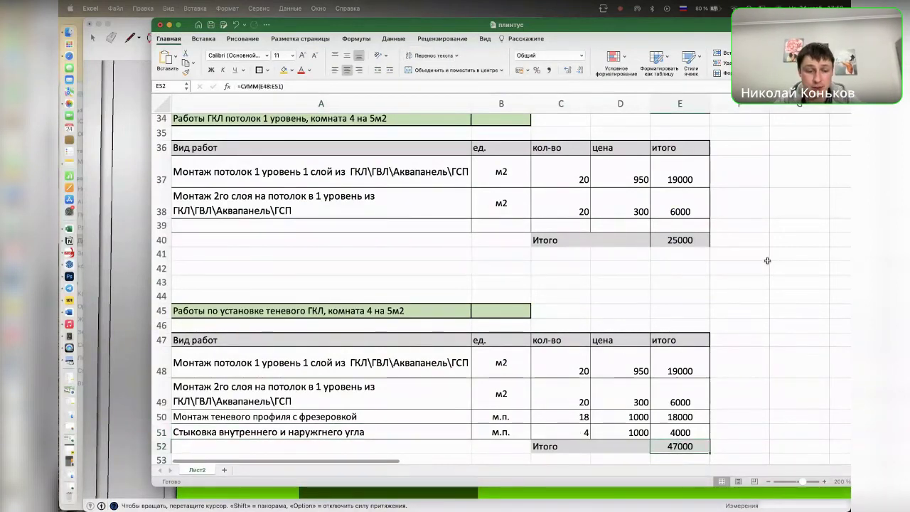
left_click(698, 242)
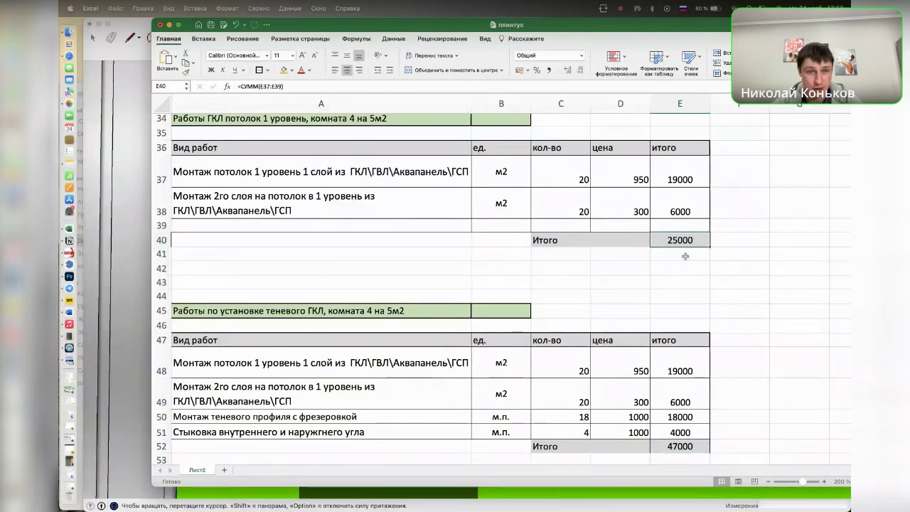
Step: Review the ceiling cost comparison summary with and without the shadow profile, including the ratio note in cell M57
scroll(685, 256, "right", 10)
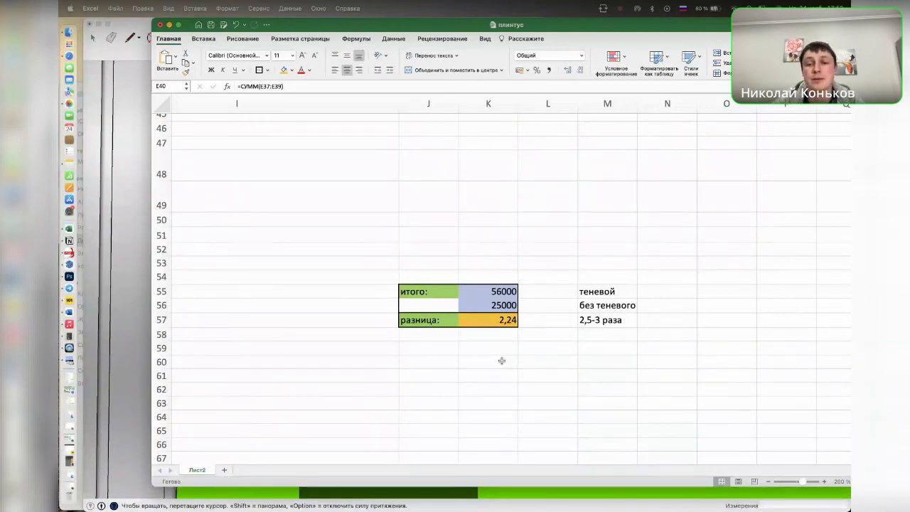
left_click(612, 320)
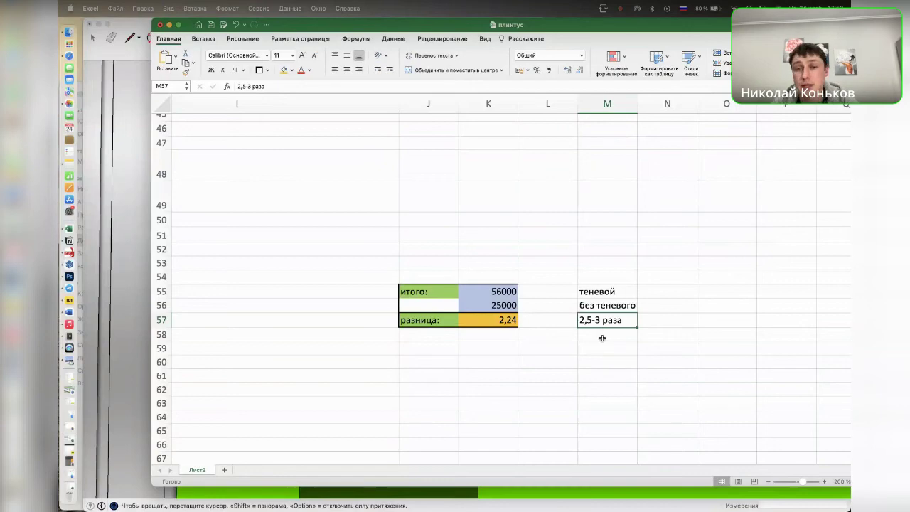
scroll(603, 338, "up", 10)
left_click(609, 325)
scroll(609, 334, "down", 10)
scroll(609, 347, "down", 5)
left_click(609, 268)
scroll(554, 331, "left", 1)
scroll(553, 331, "left", 2)
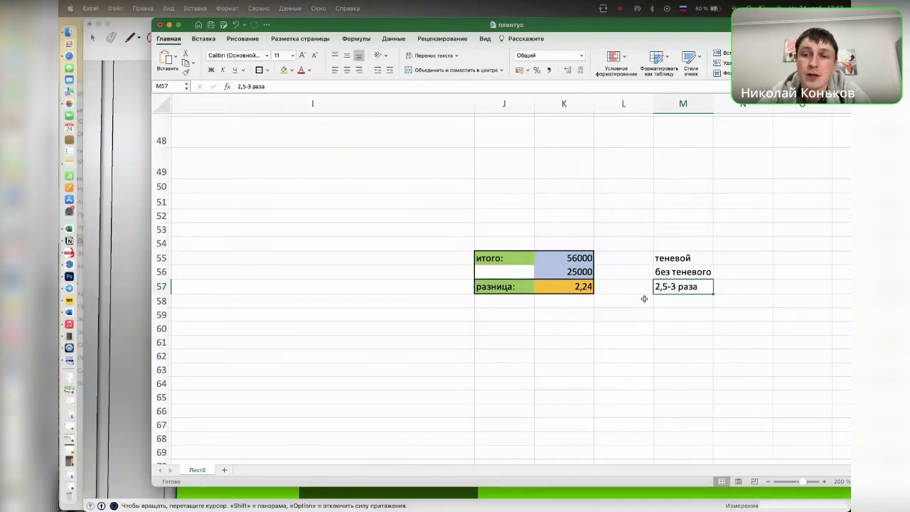
scroll(640, 304, "up", 4)
scroll(640, 304, "up", 2)
scroll(640, 304, "down", 5)
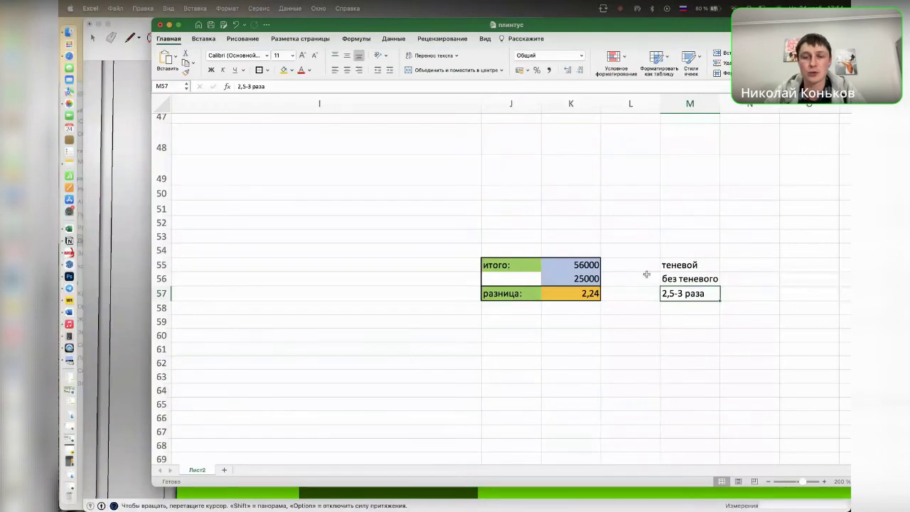
Step: Examine the additional works table for the shadow profile, including the profile treatment row, and select empty cell L42
scroll(646, 274, "up", 8)
scroll(646, 273, "left", 2)
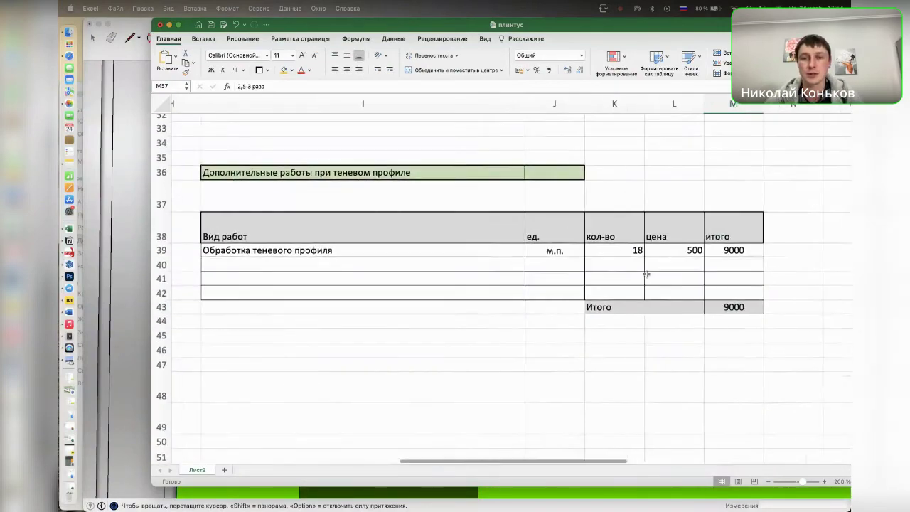
scroll(646, 273, "down", 3)
scroll(646, 274, "right", 1)
left_click(636, 271)
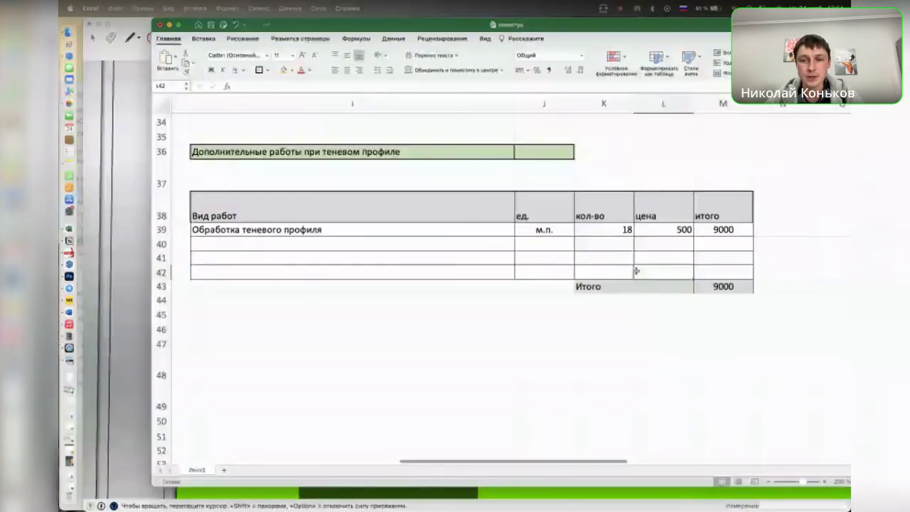